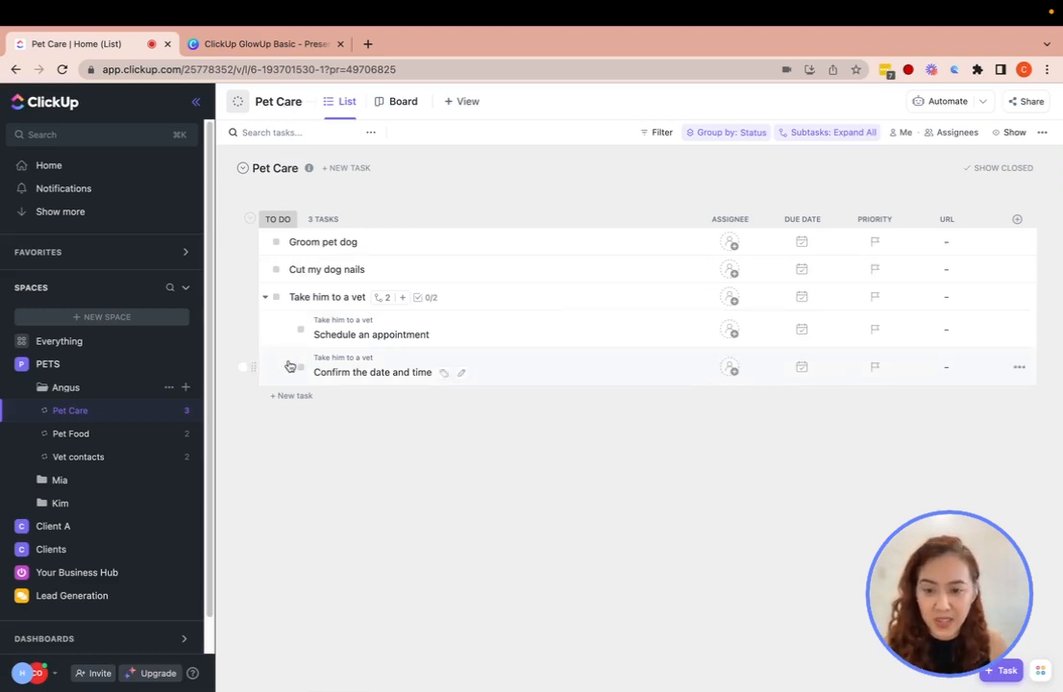
Review the subtasks and checklist inside the "Take him to a vet" task and the action options for its "Schedule an appointment" subtask.
left_click(352, 297)
scroll(349, 336, "down", 3)
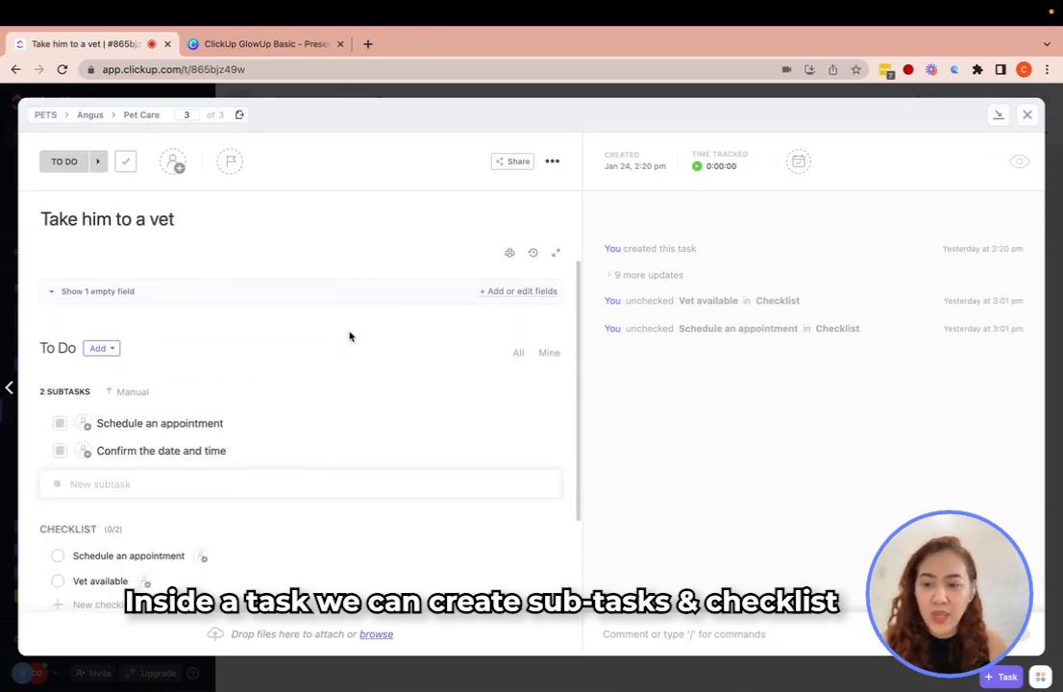
scroll(349, 336, "down", 1)
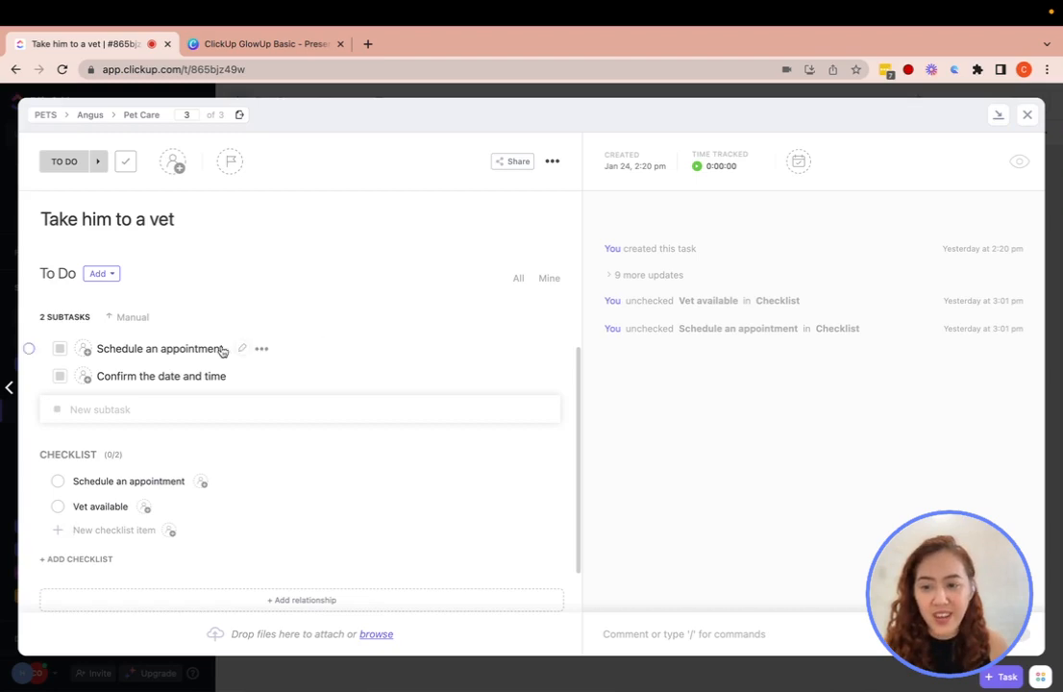
left_click(263, 349)
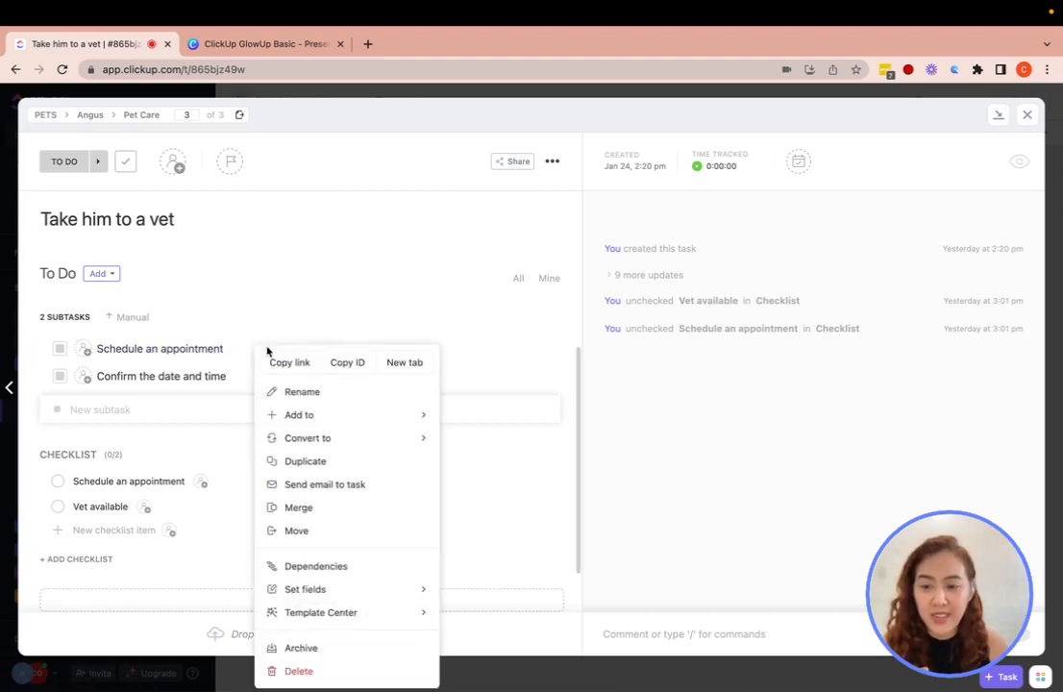
mouse_move(311, 589)
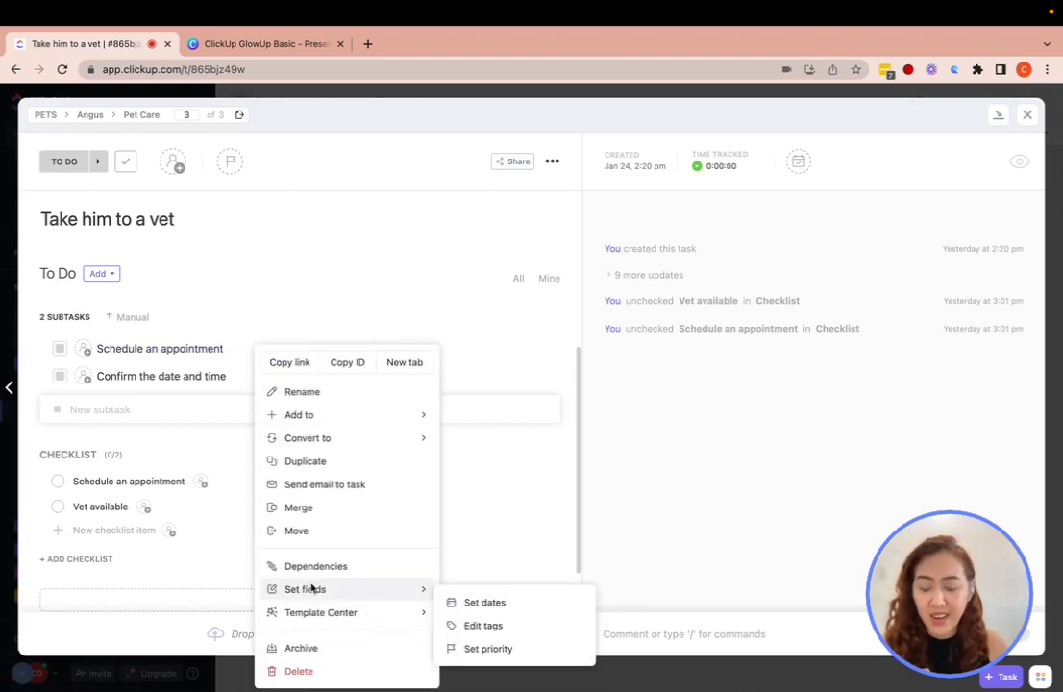
left_click(480, 446)
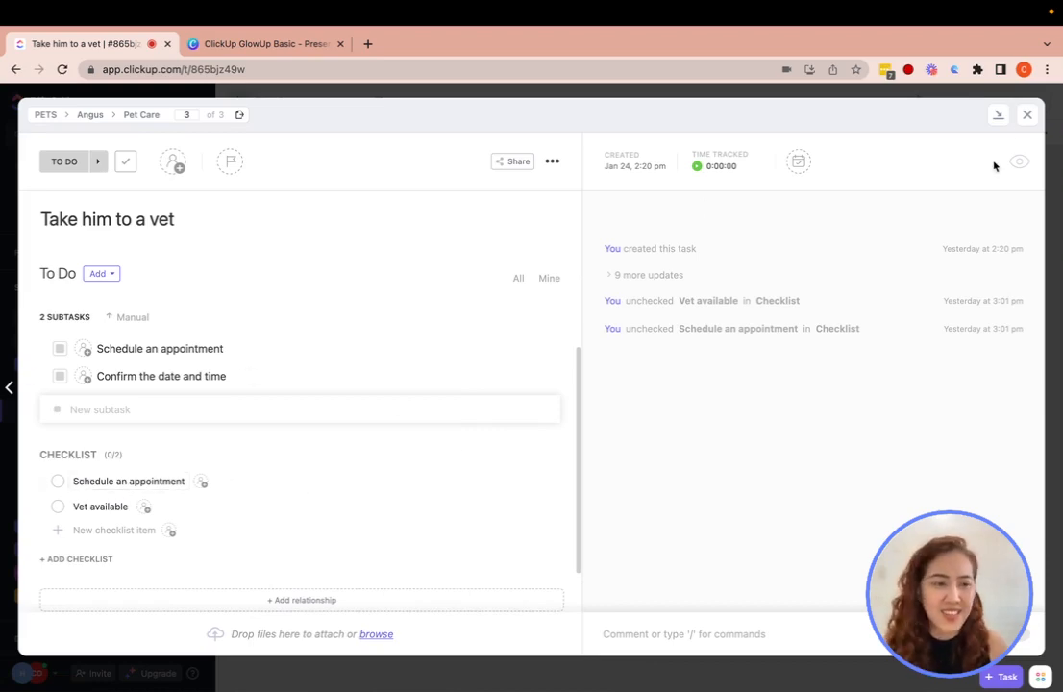
left_click(1028, 114)
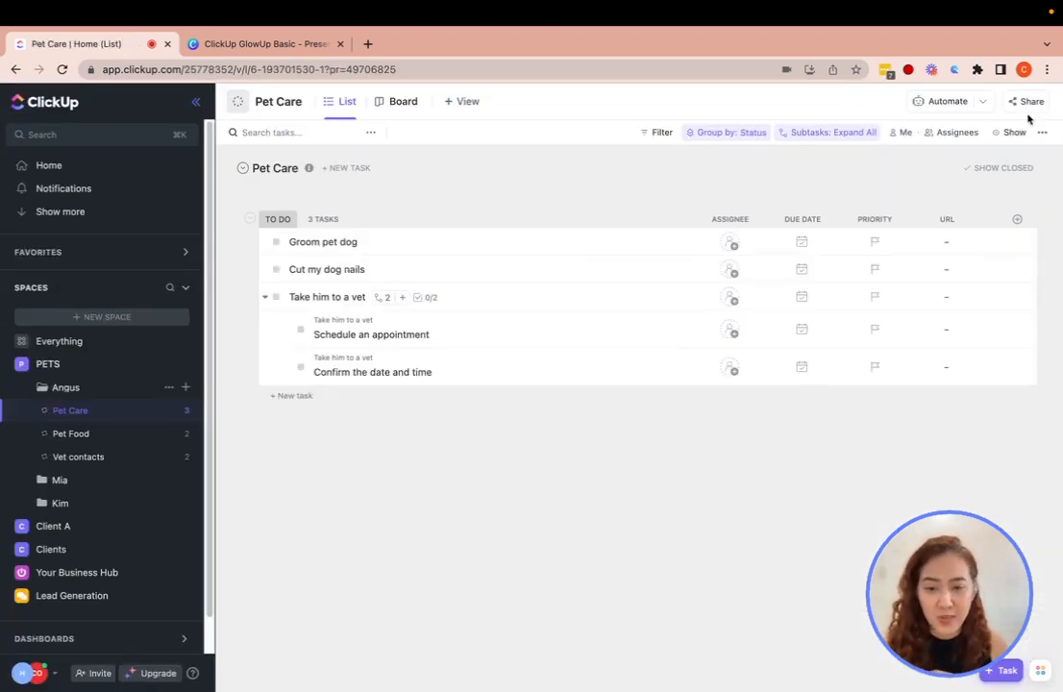
Inspect the list's subtask display options and toggle the "Take him to a vet" subtasks, leaving them collapsed.
left_click(265, 298)
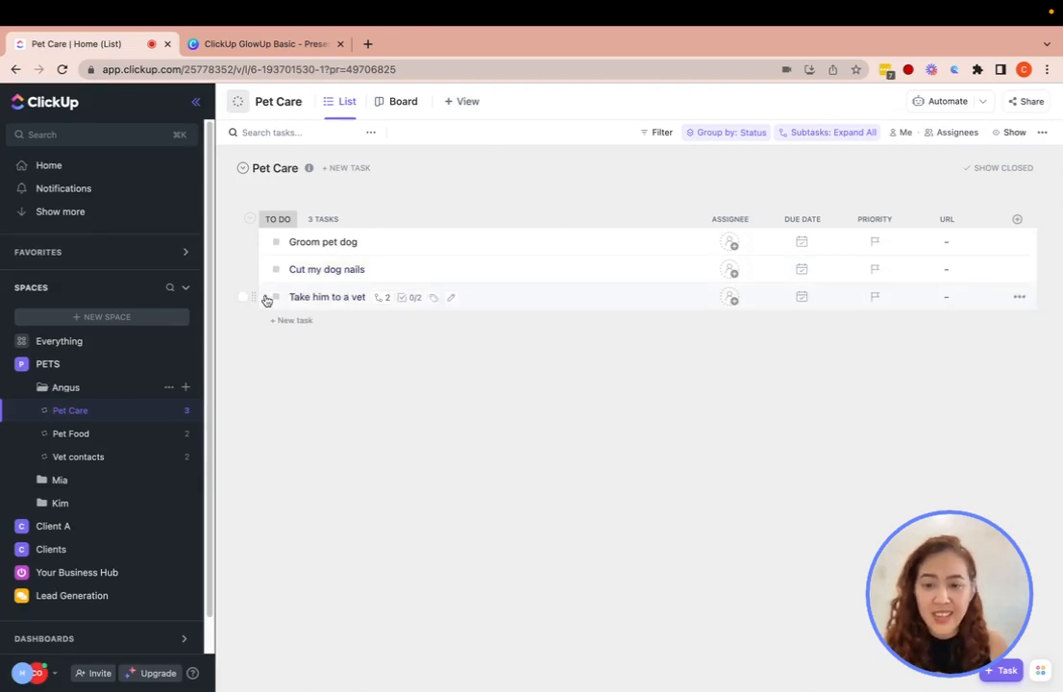
left_click(266, 299)
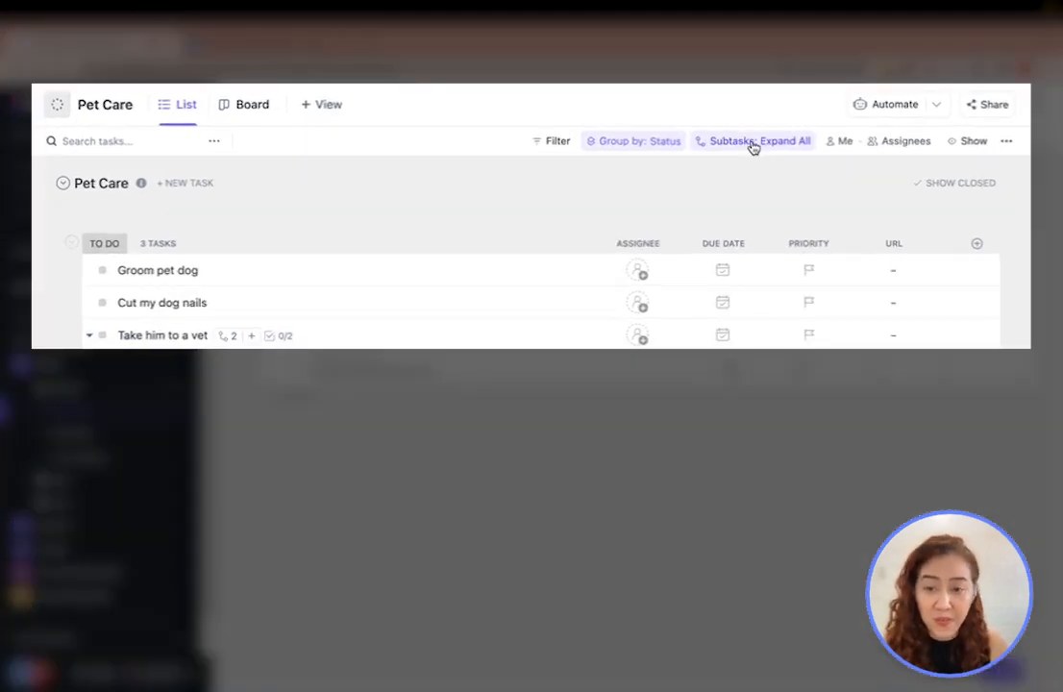
left_click(753, 144)
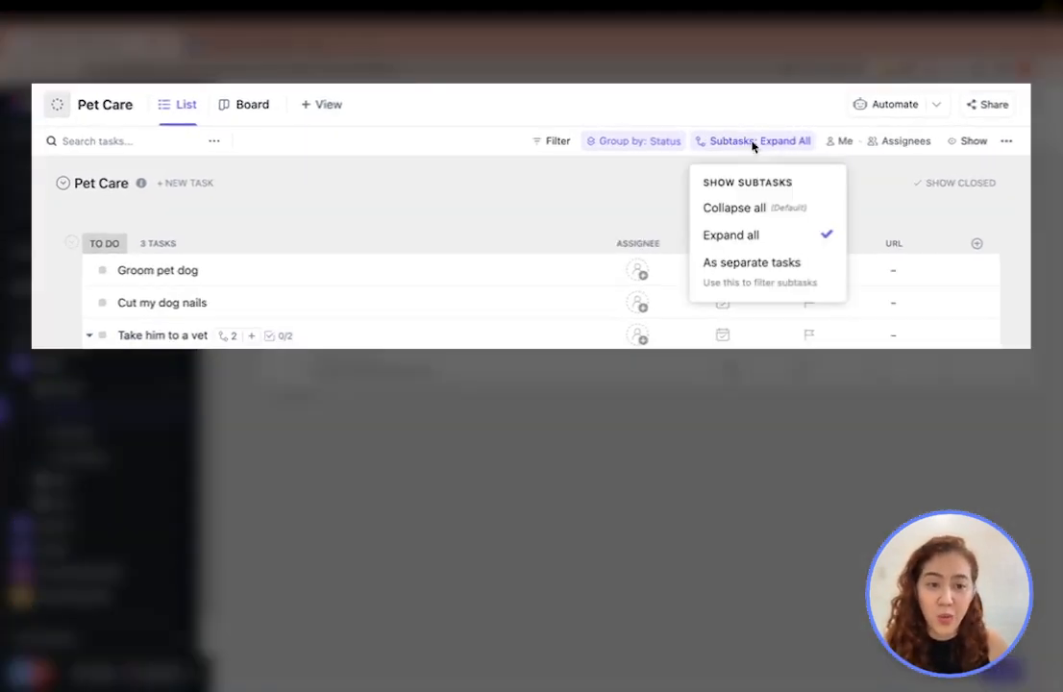
left_click(652, 186)
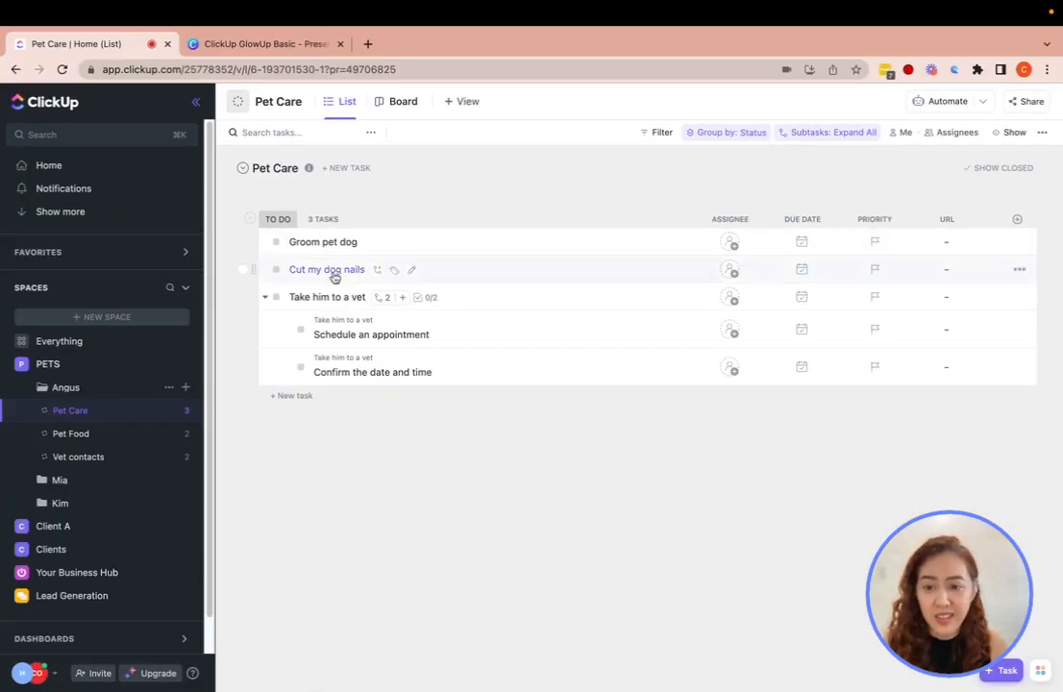
left_click(89, 336)
left_click(265, 300)
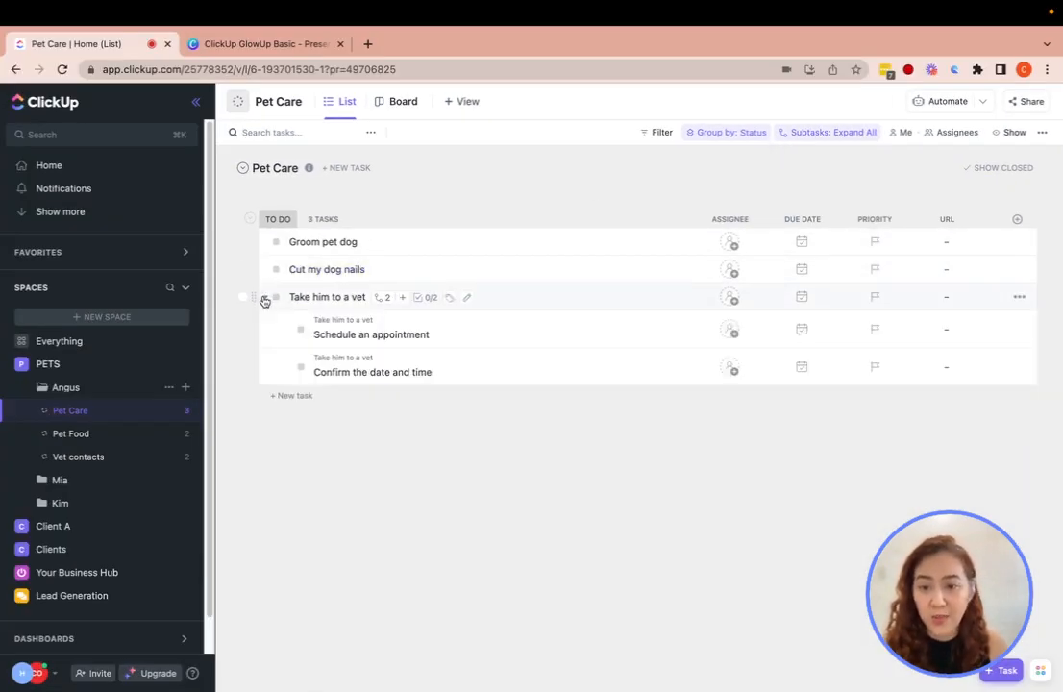
left_click(265, 300)
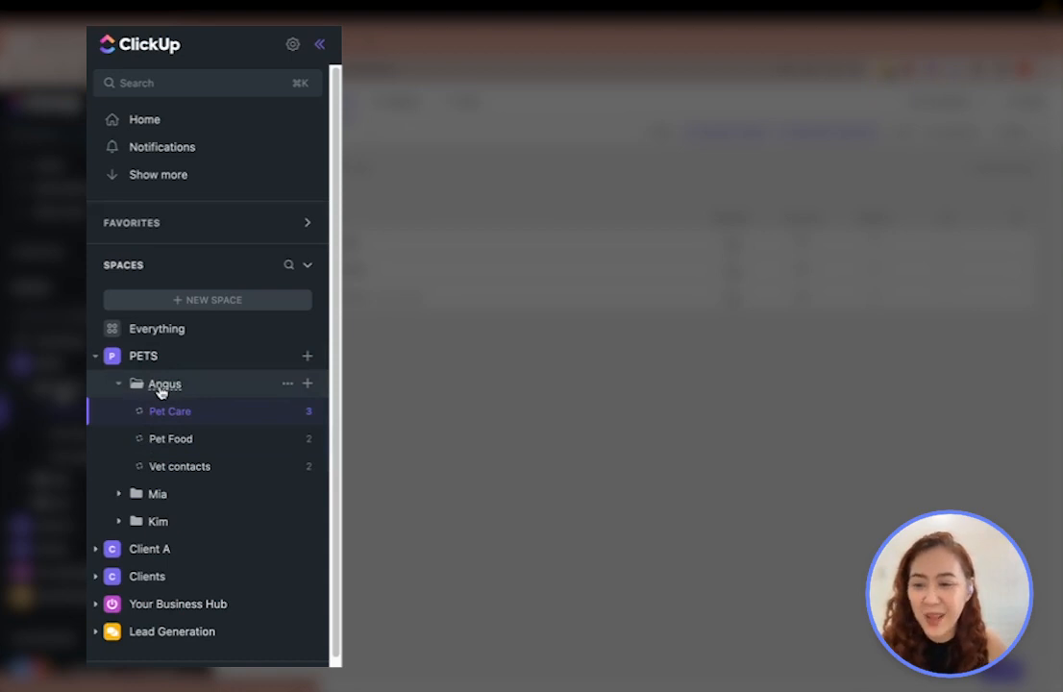
Collapse the Angus folder and create a list named "Pet name" directly in the PETS space.
left_click(120, 389)
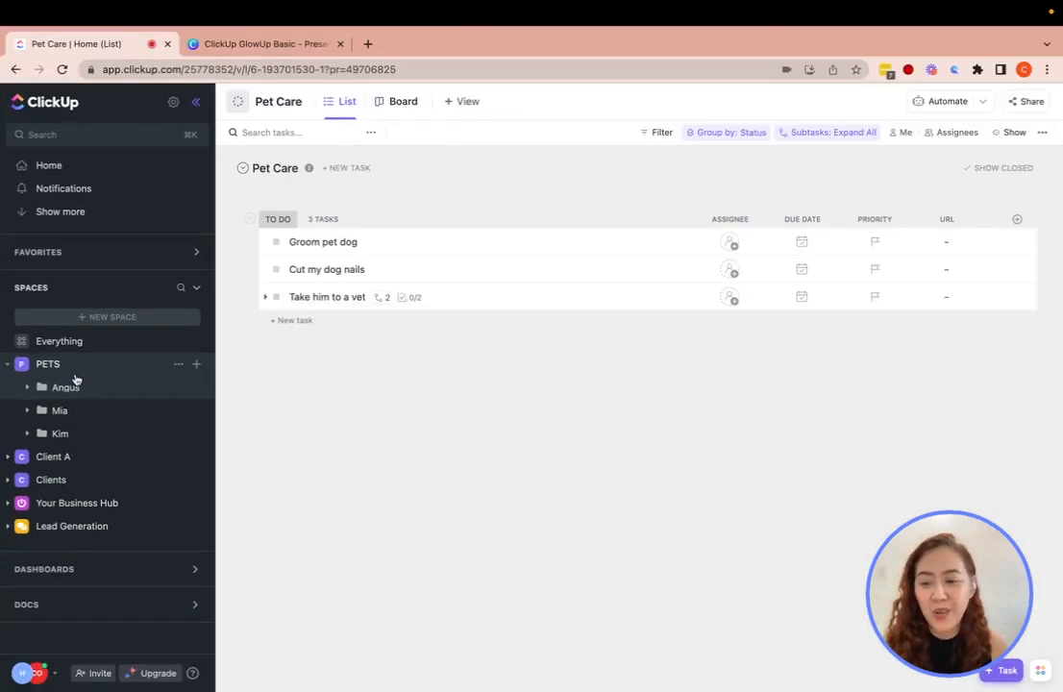
left_click(197, 363)
left_click(227, 397)
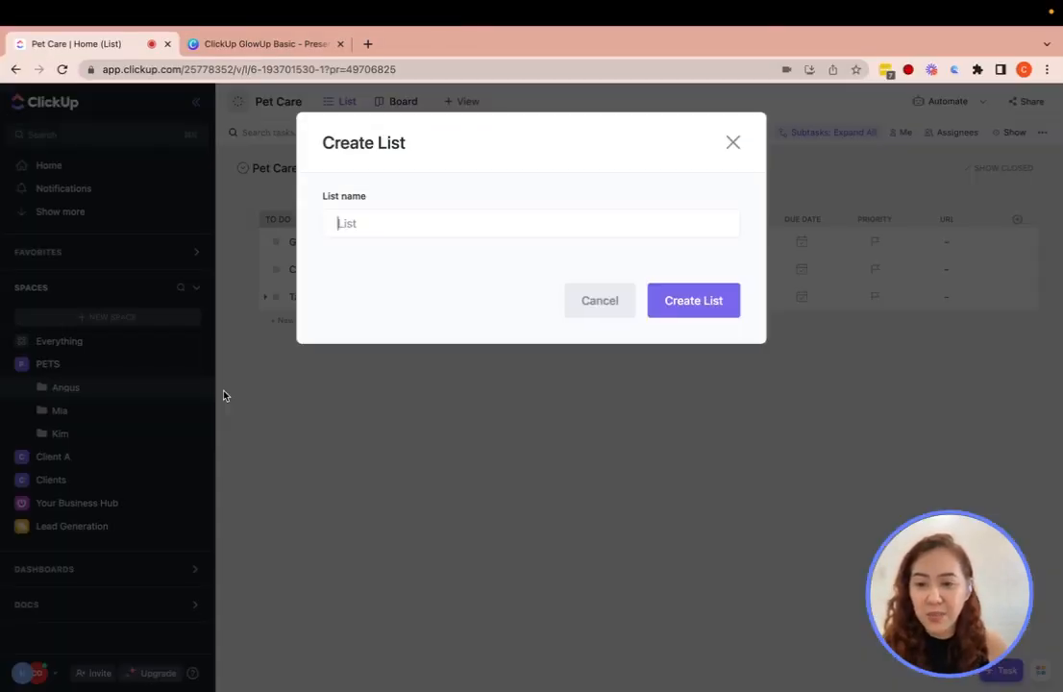
type("Pet name")
key("Return")
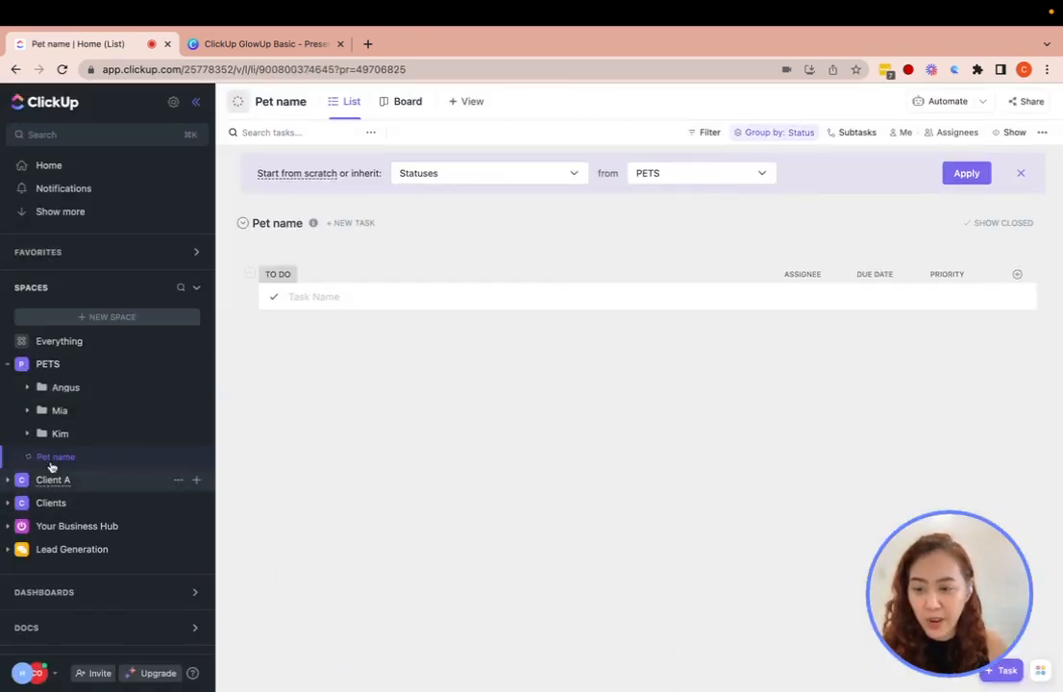
left_click(8, 368)
left_click(9, 368)
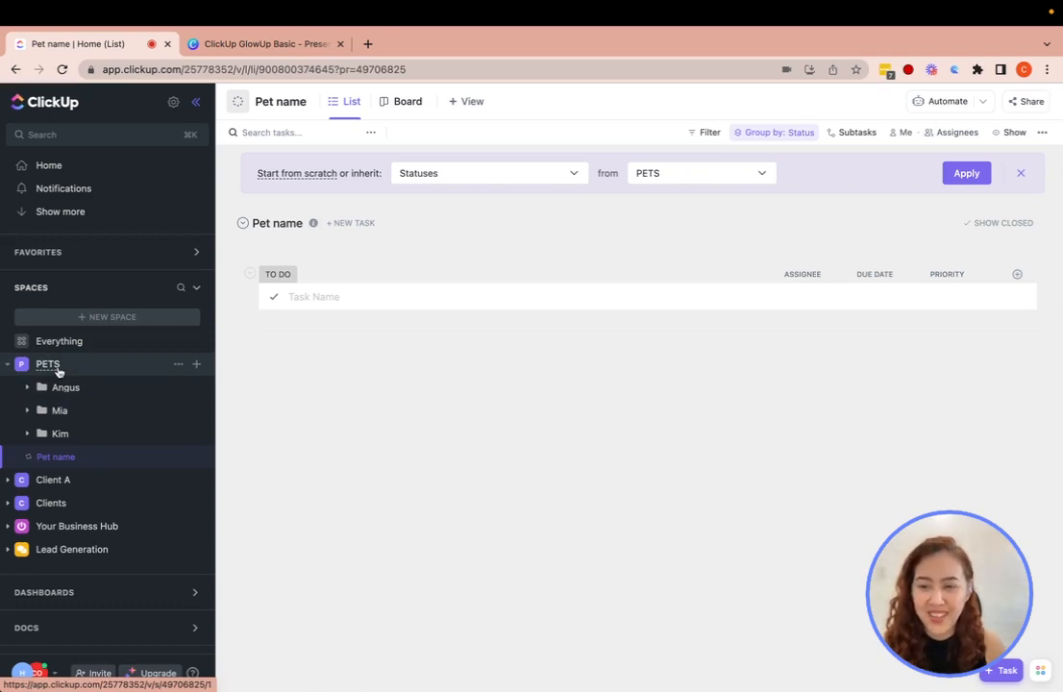
Make the PETS space private through its sharing and permissions settings.
left_click(178, 365)
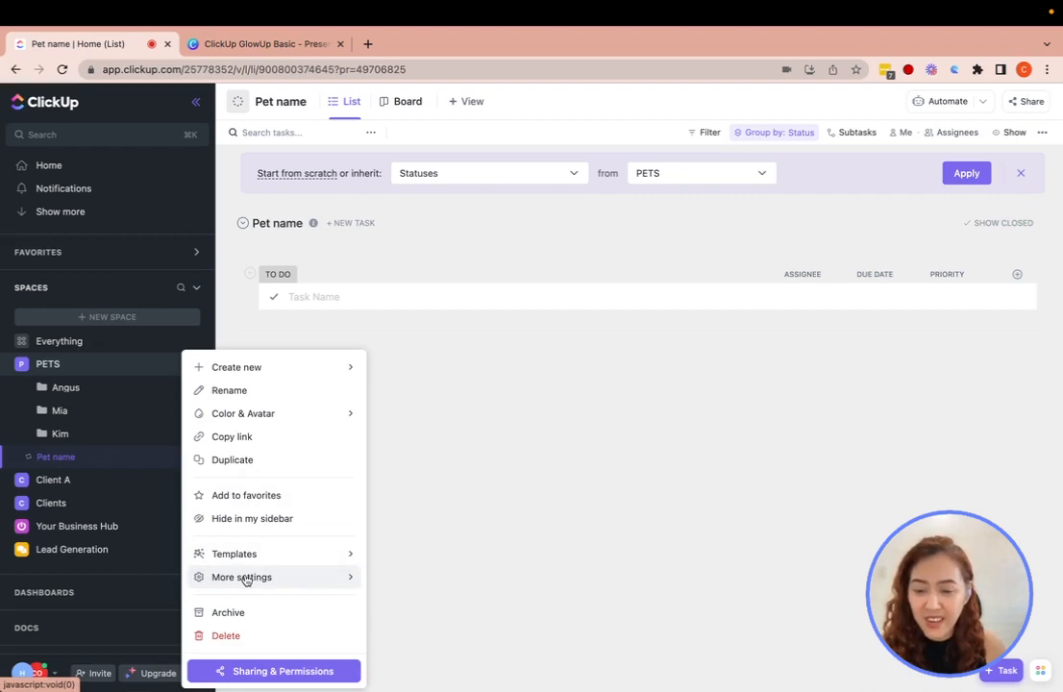
left_click(266, 670)
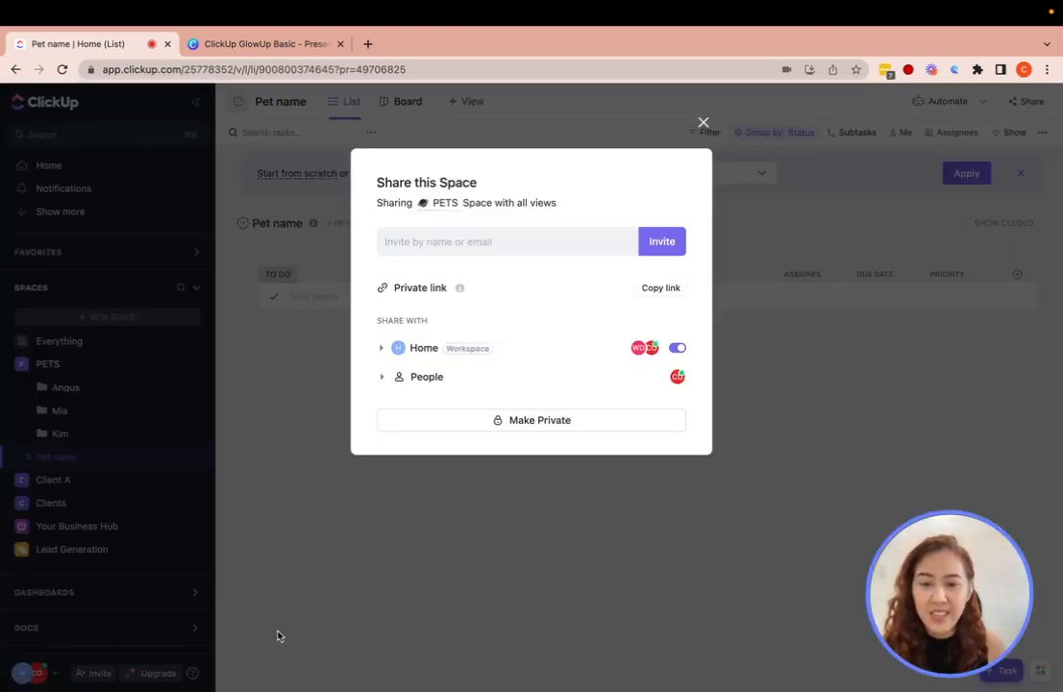
left_click(505, 423)
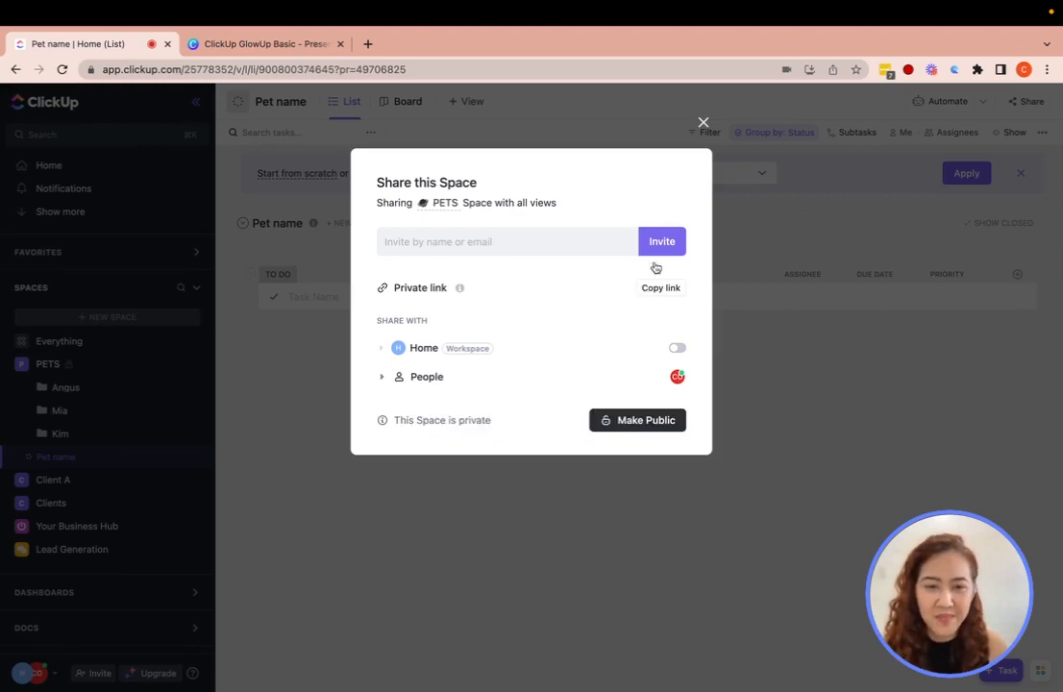
left_click(703, 122)
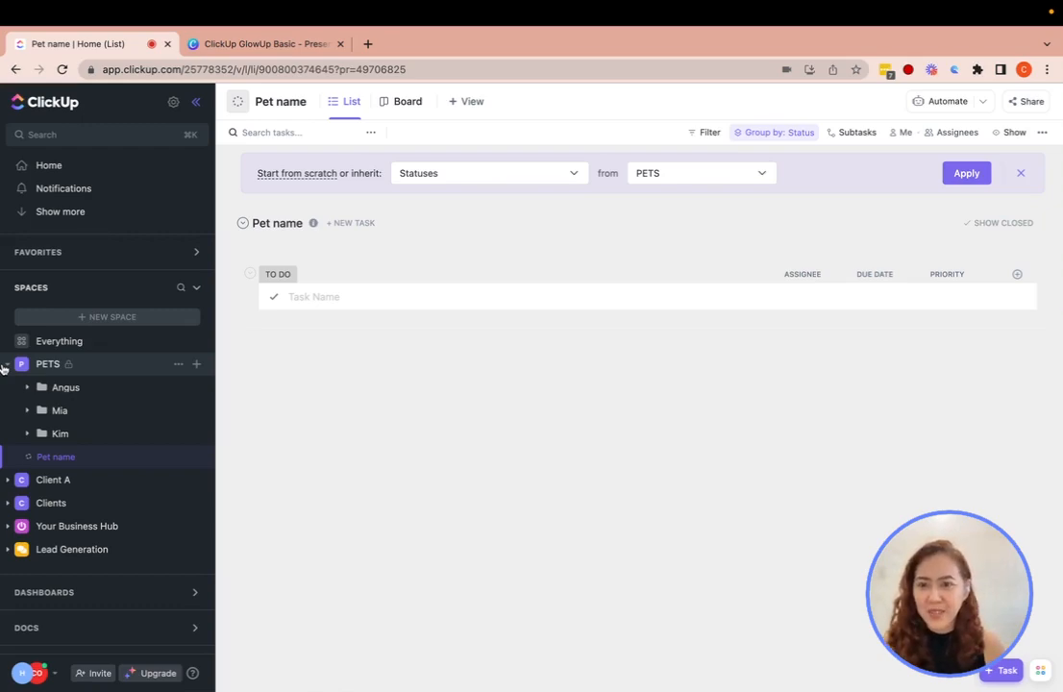
Collapse the PETS space and look at the lists inside the Client A, Client B and Client C folders of the Clients space.
left_click(5, 365)
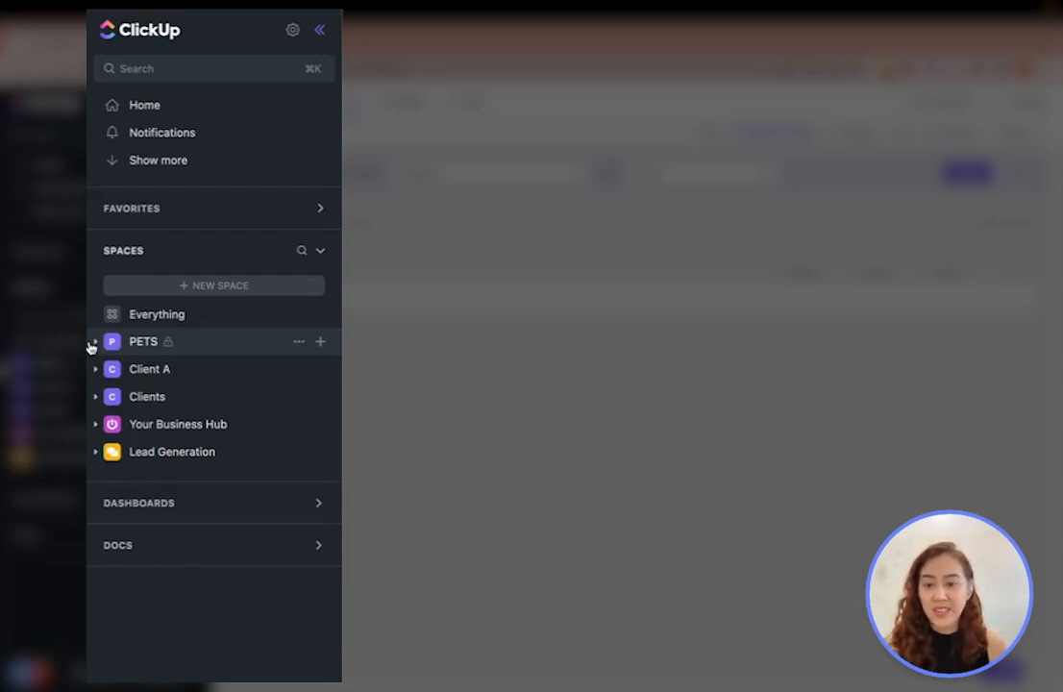
left_click(91, 398)
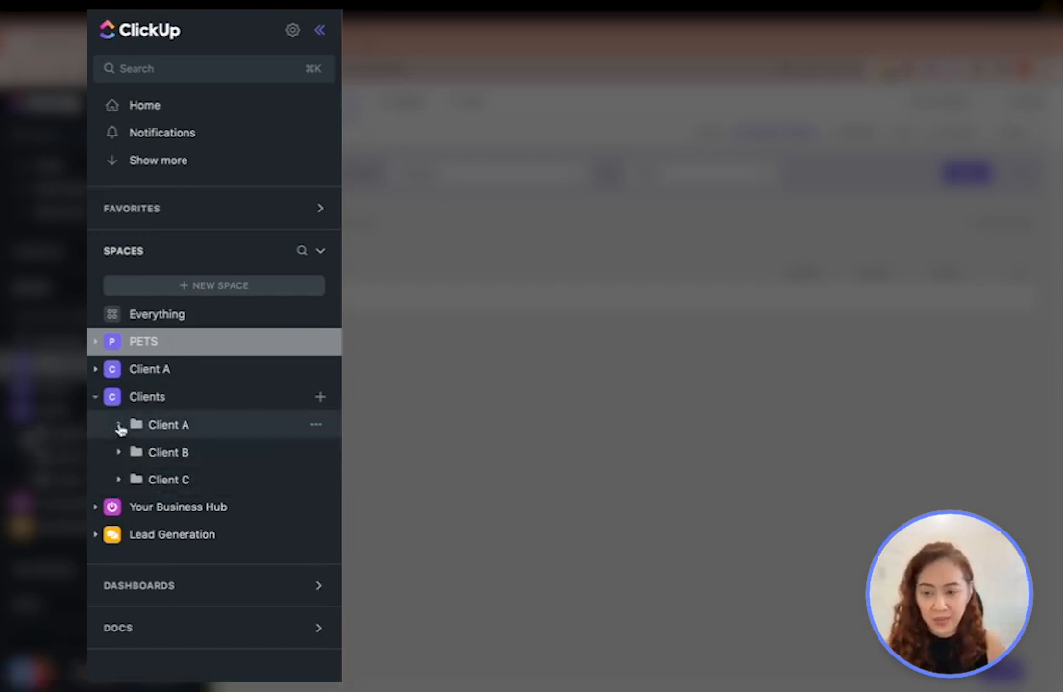
left_click(119, 426)
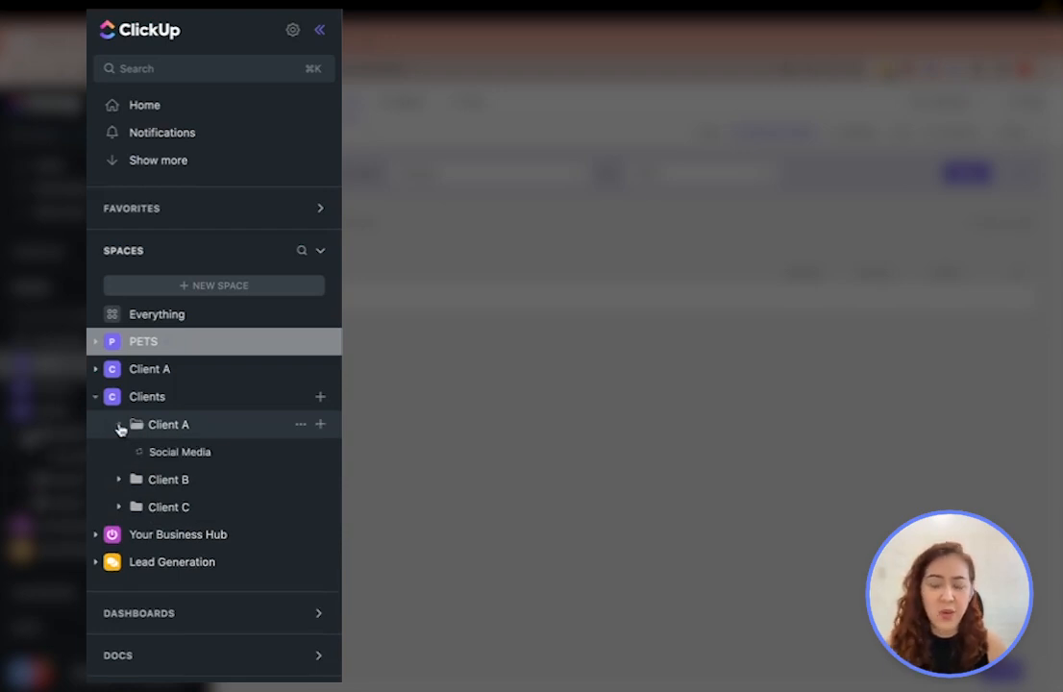
left_click(116, 483)
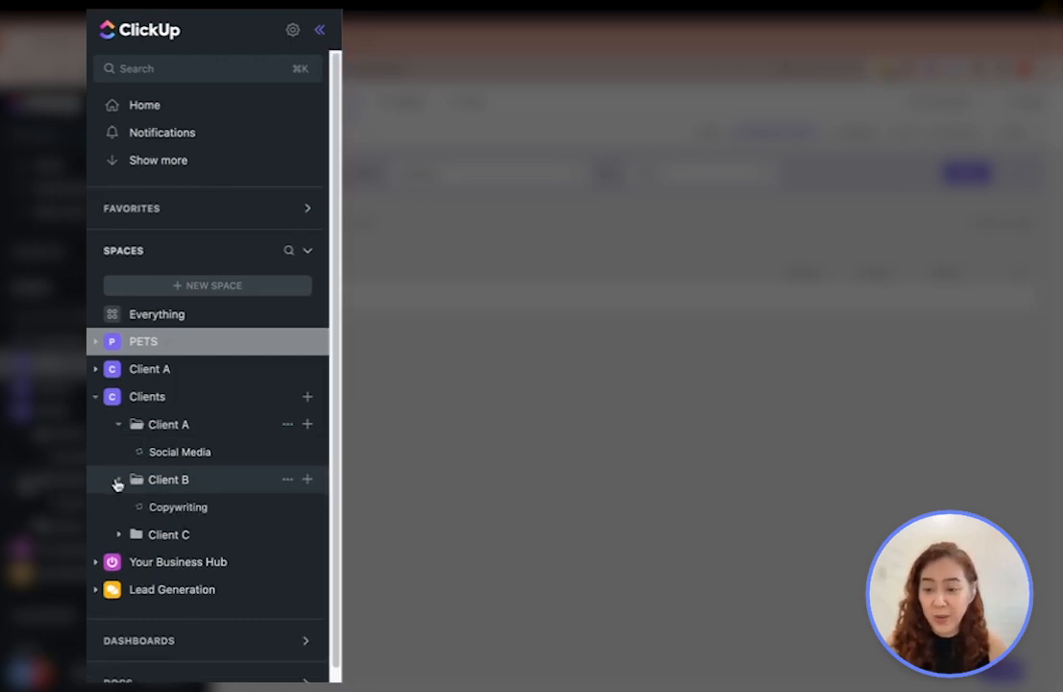
left_click(120, 536)
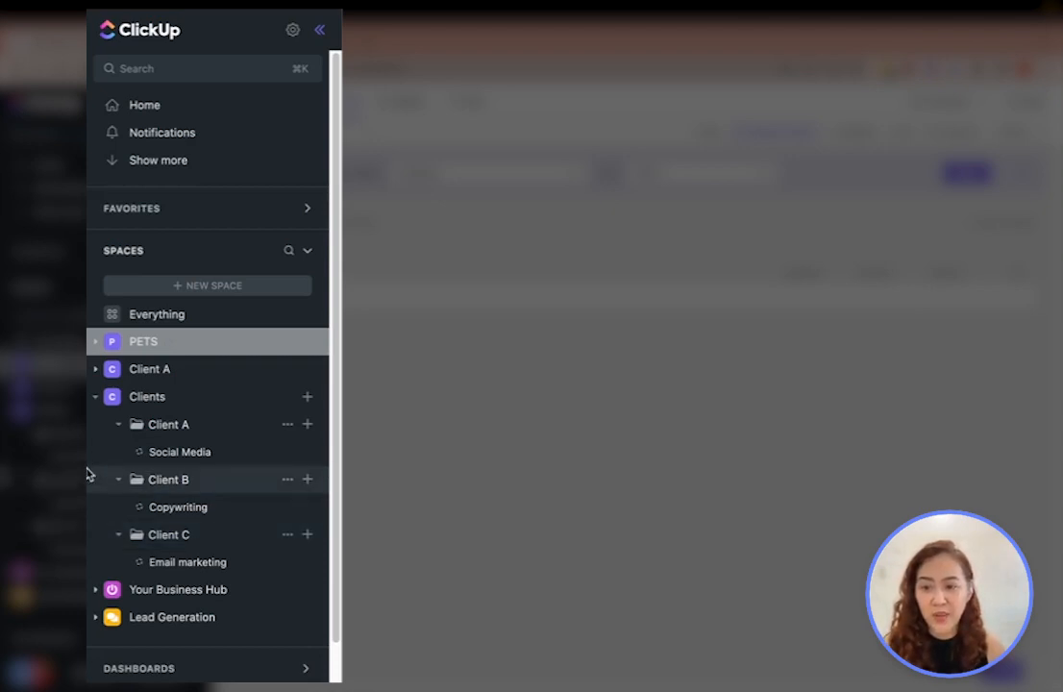
Expand the Client A space and its Onboarding folder, and reorder the folders so Project B sits above Offboarding.
left_click(92, 373)
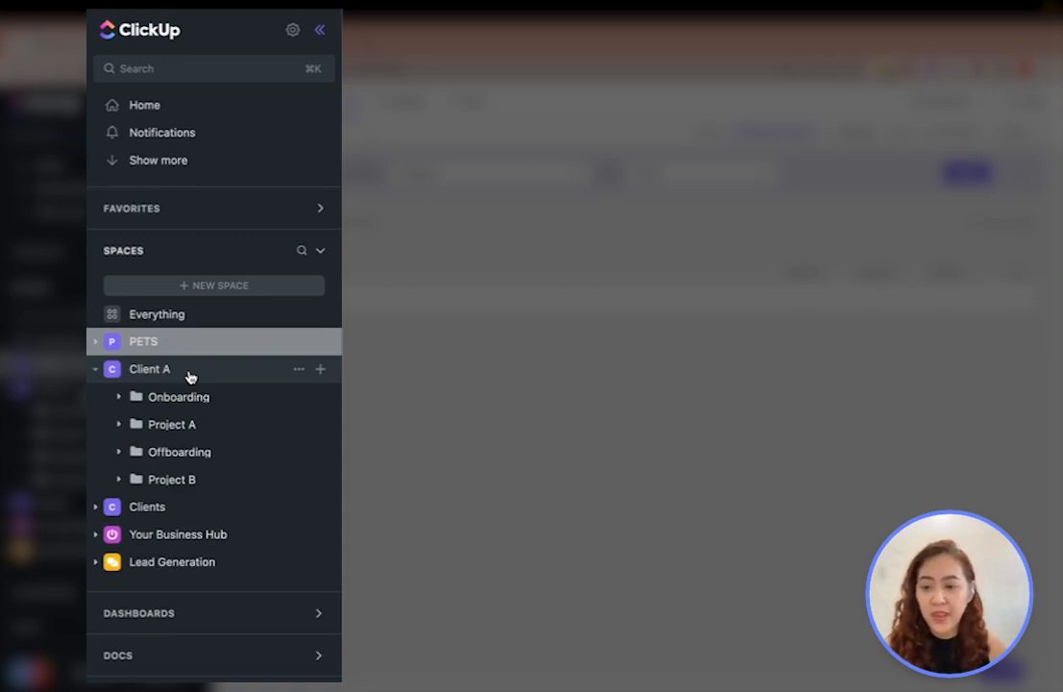
left_click(119, 398)
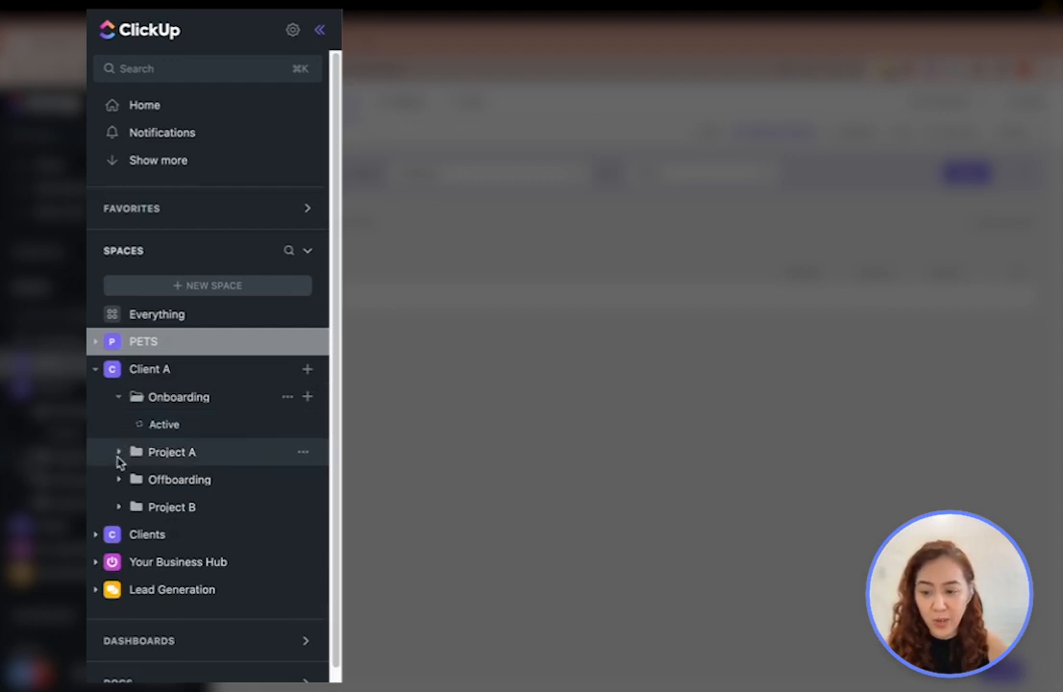
left_click_drag(142, 506, 145, 488)
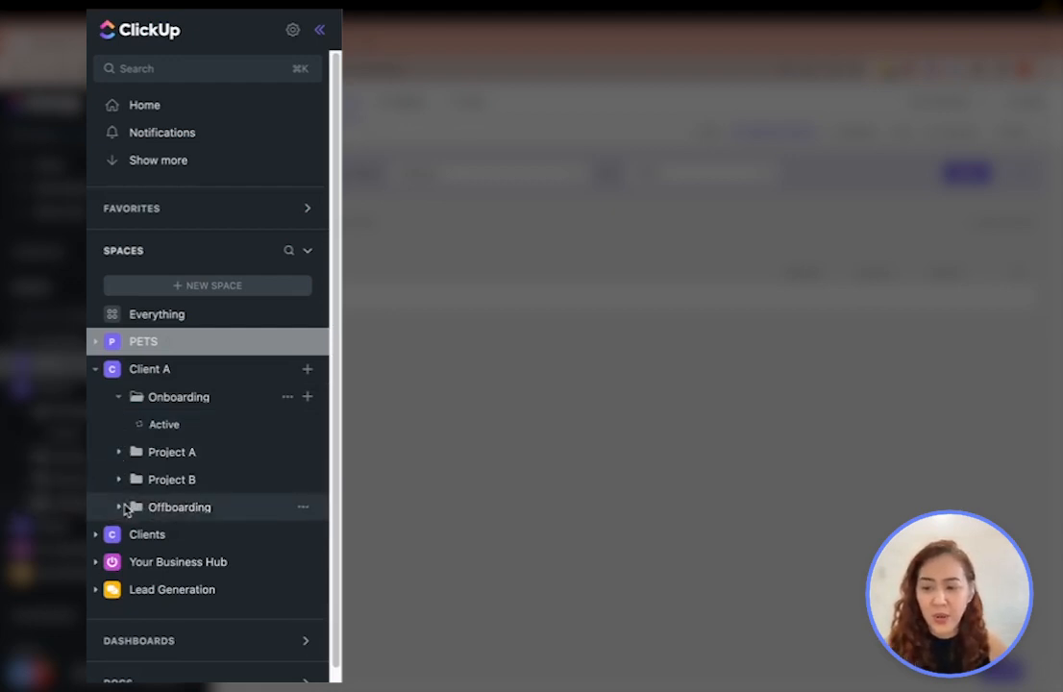
View Project A's Urgent, Routine tasks and Backlog lists, check inside Project B, and collapse the Client A space.
left_click(117, 456)
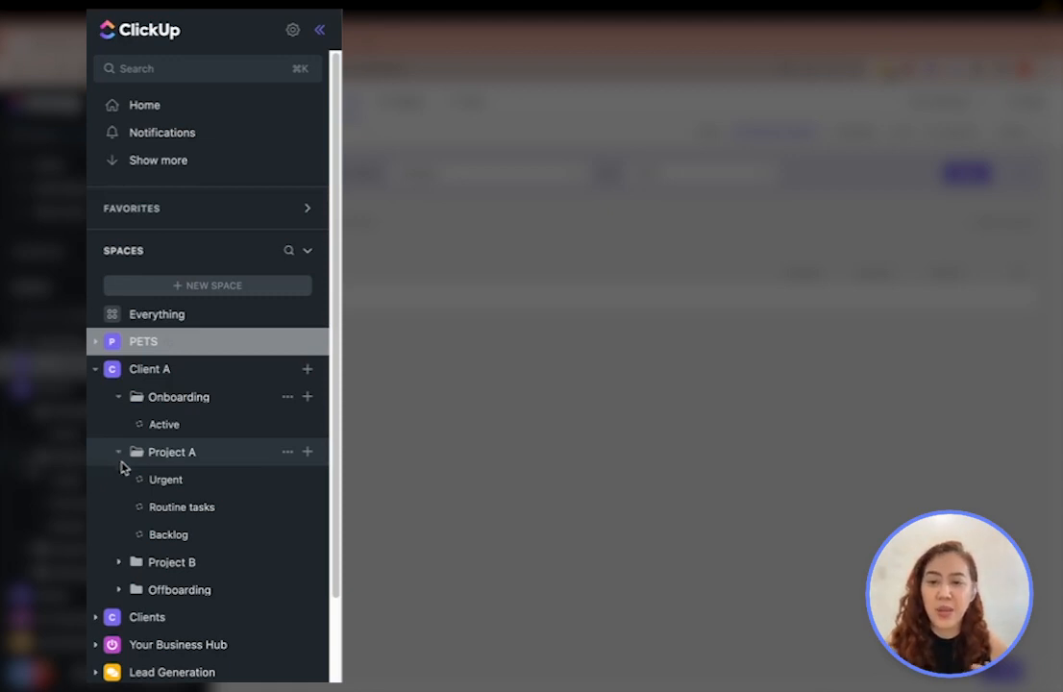
left_click(165, 483)
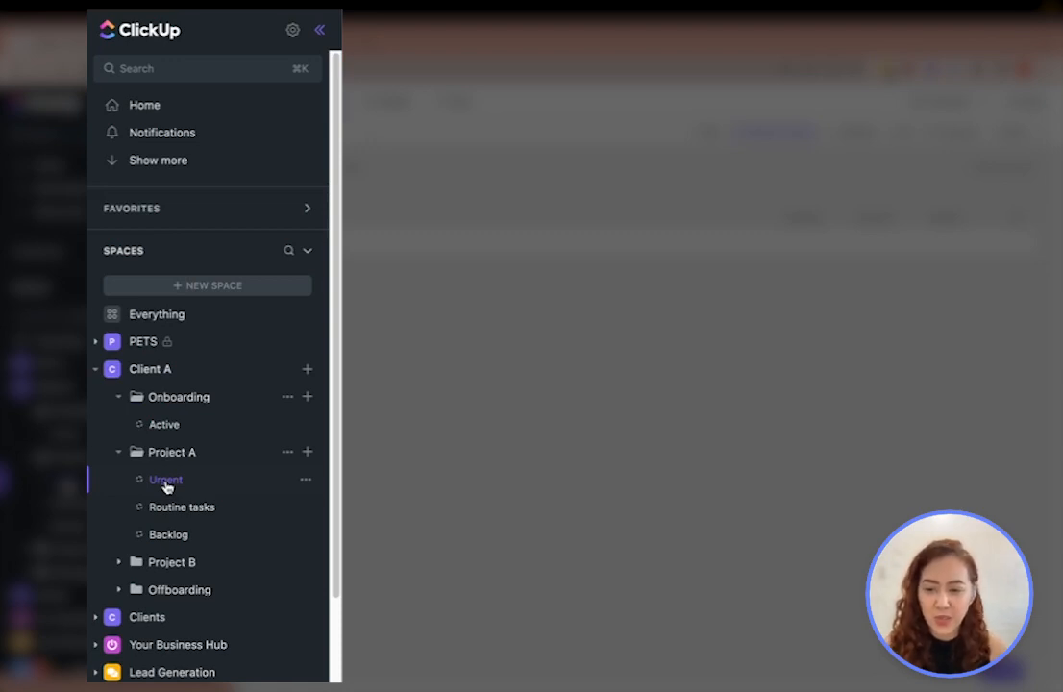
left_click(165, 504)
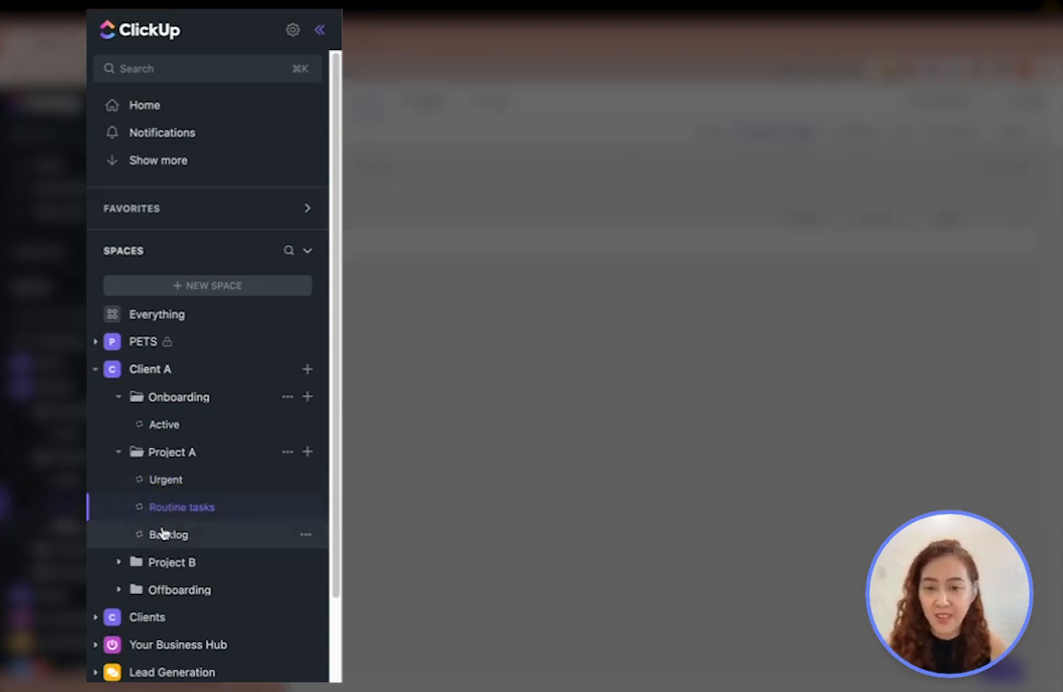
left_click(164, 535)
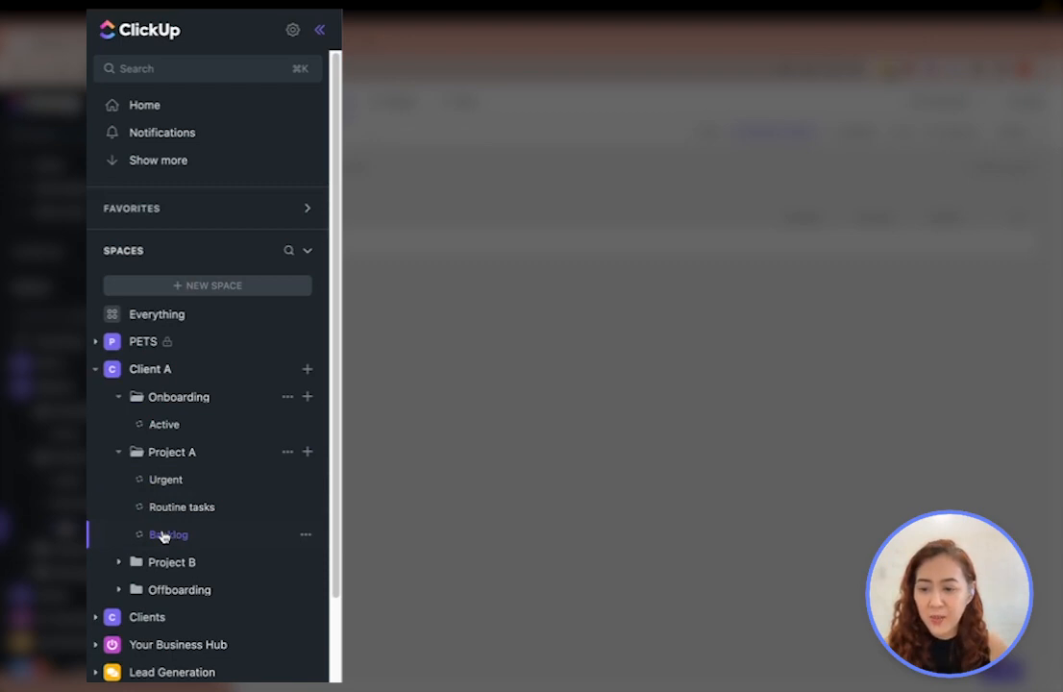
left_click(119, 453)
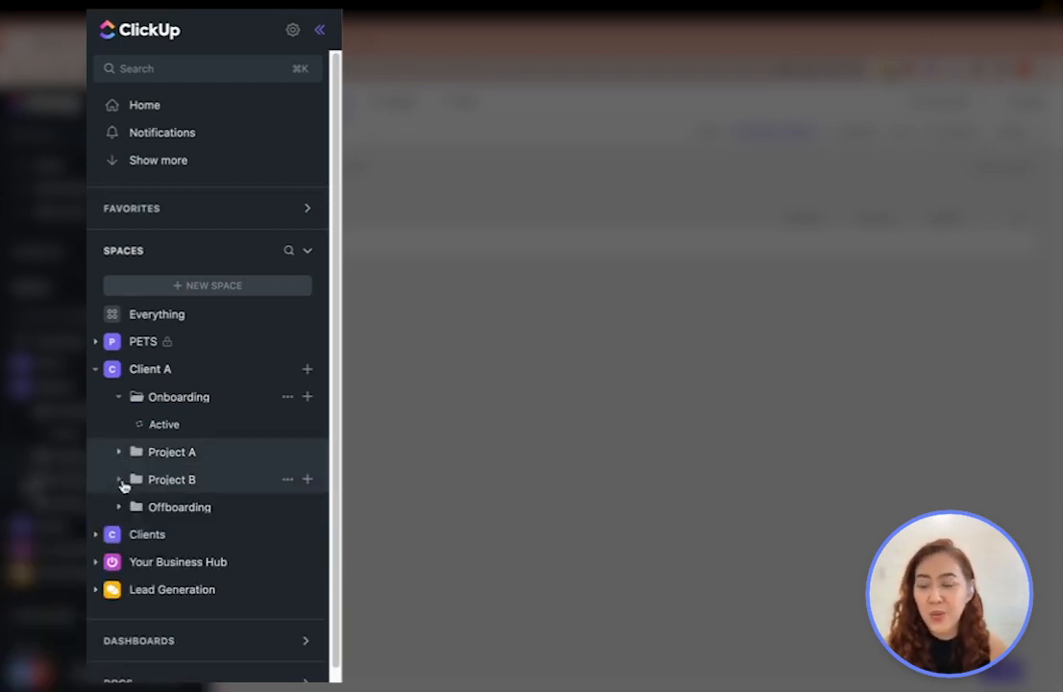
left_click(122, 483)
left_click(122, 484)
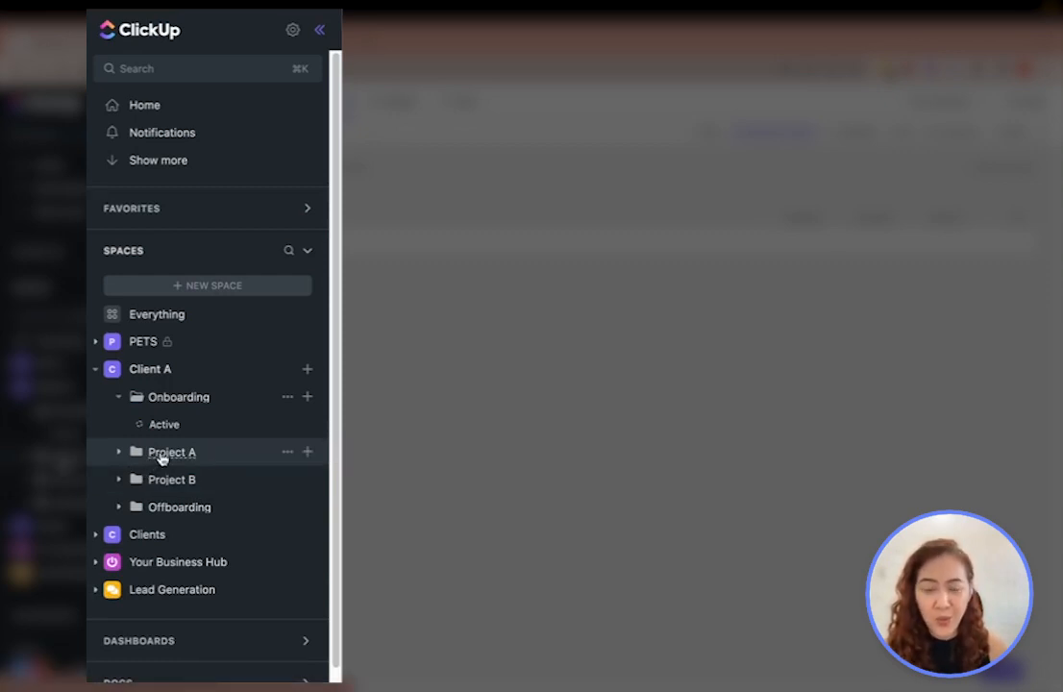
left_click(97, 373)
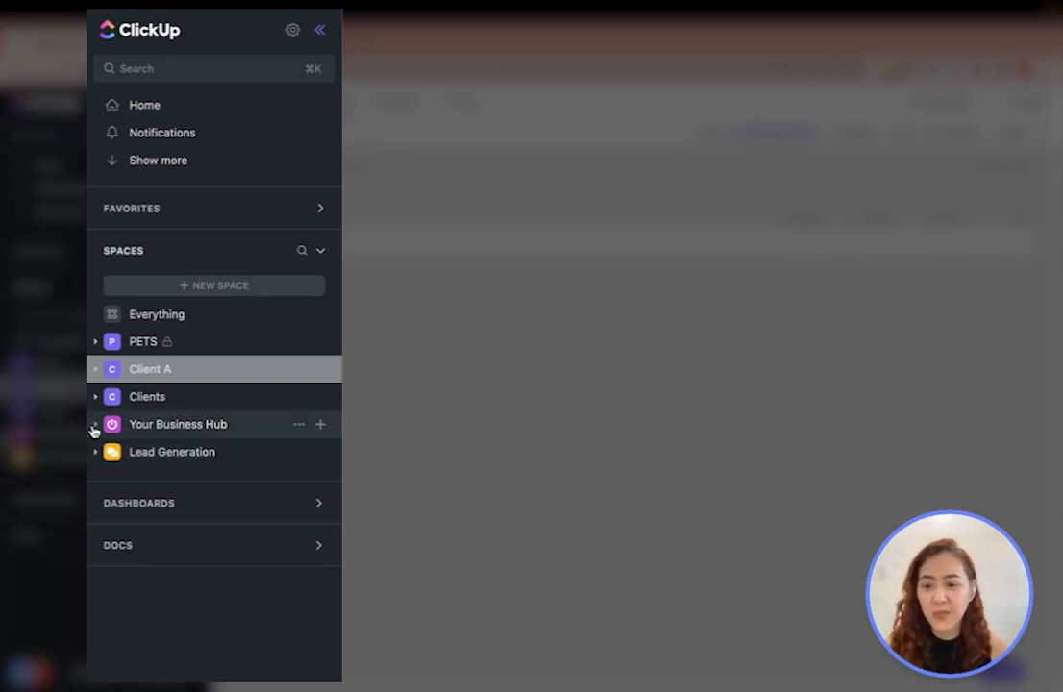
Look at the contents of the Your Business Hub and Lead Generation spaces, collapsing each one again.
left_click(95, 425)
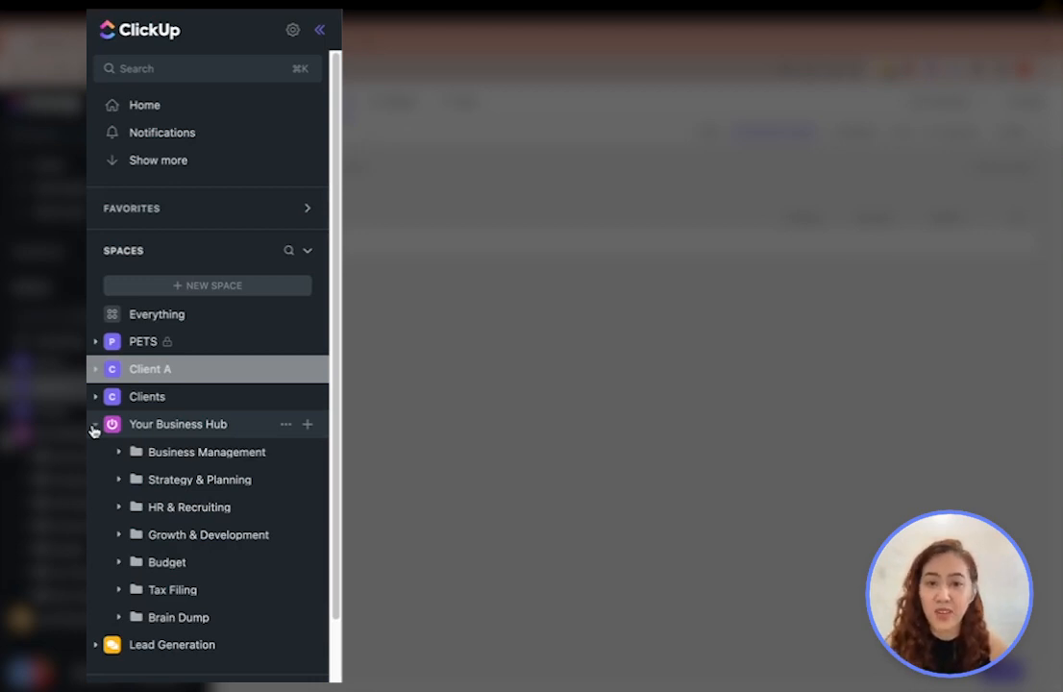
left_click(95, 425)
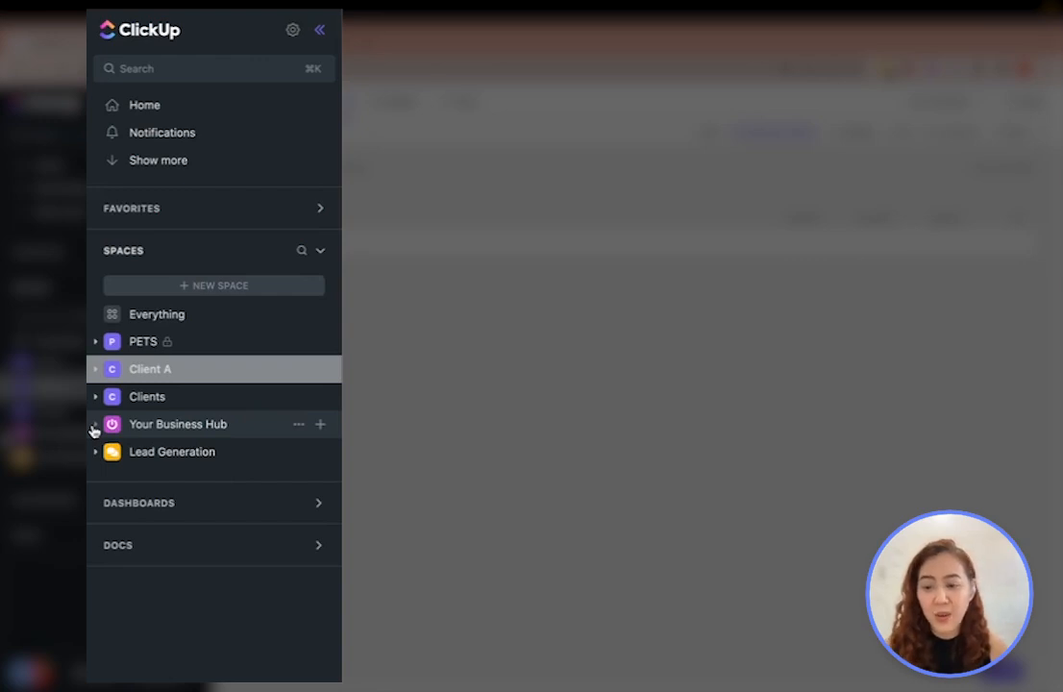
left_click(95, 452)
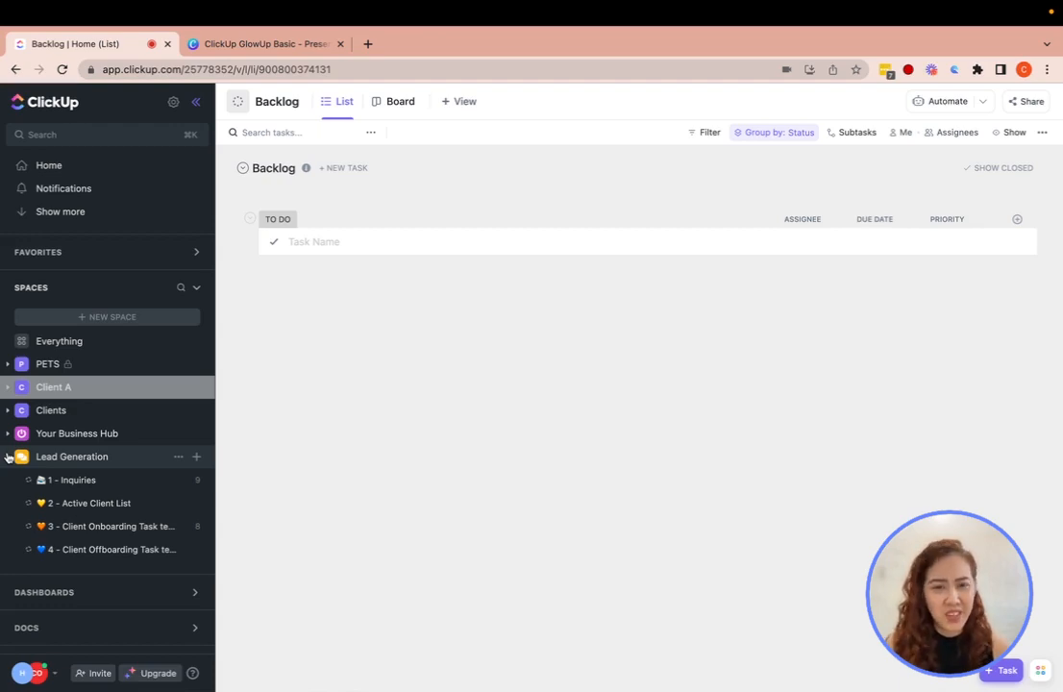
left_click(8, 458)
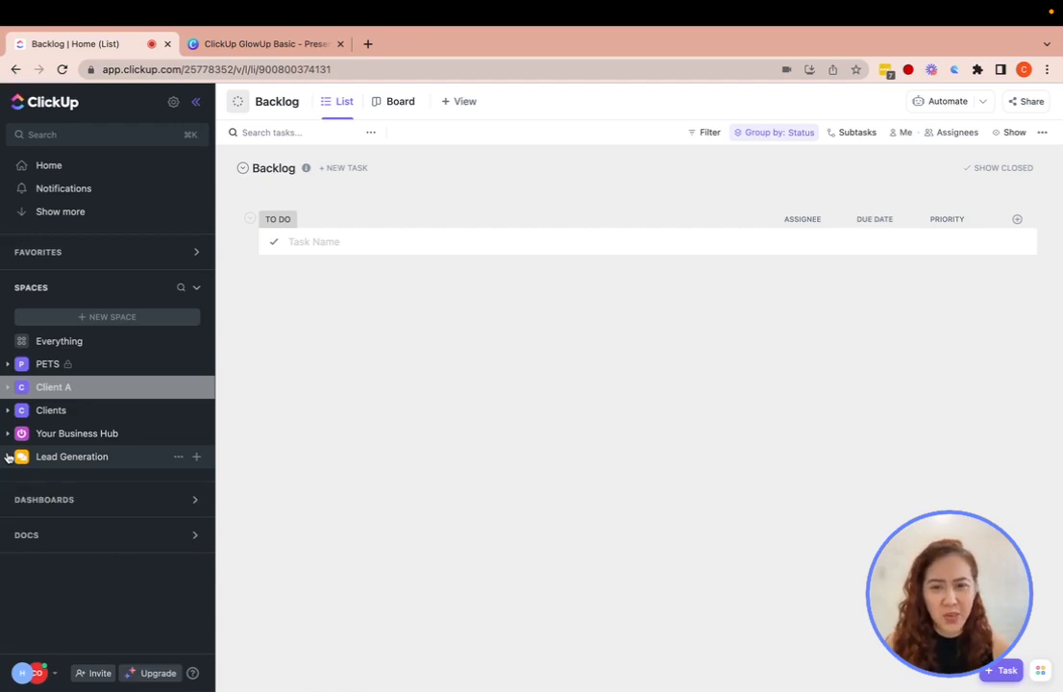